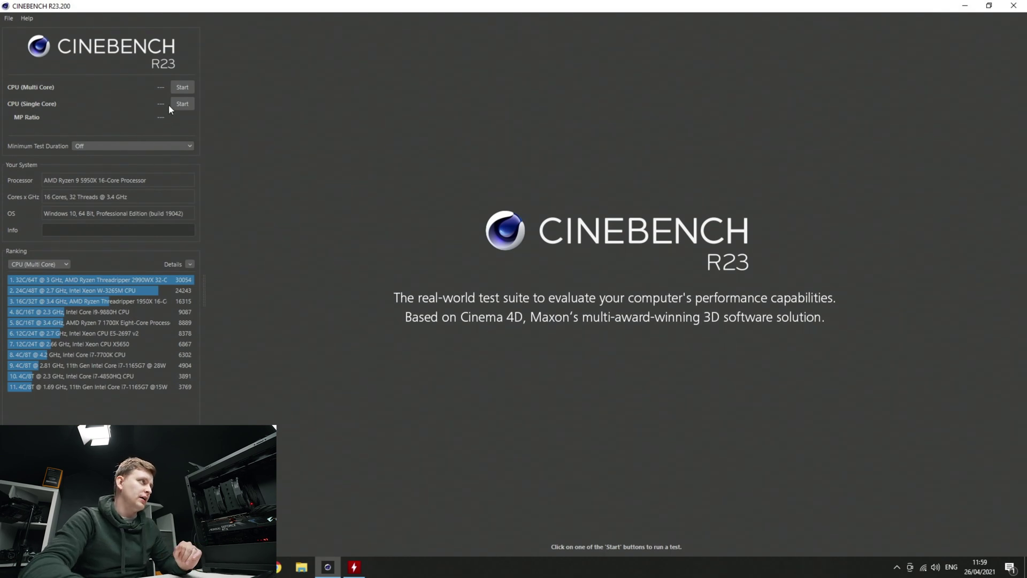
Run the Cinebench multi-core test to 24986 pts, watching HWMonitor clocks and power with Utilization collapsed.
key("Return")
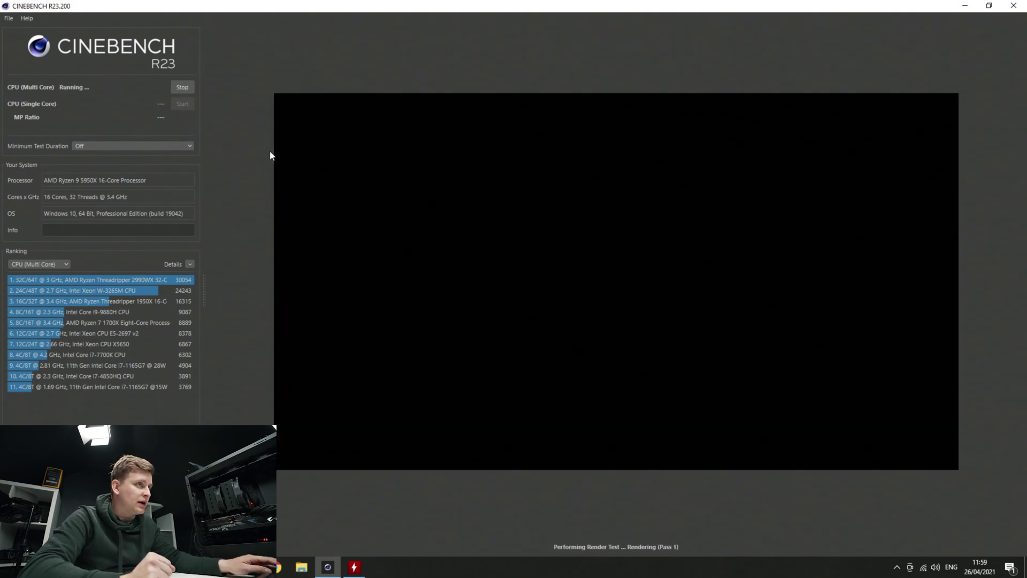
key("alt+Tab")
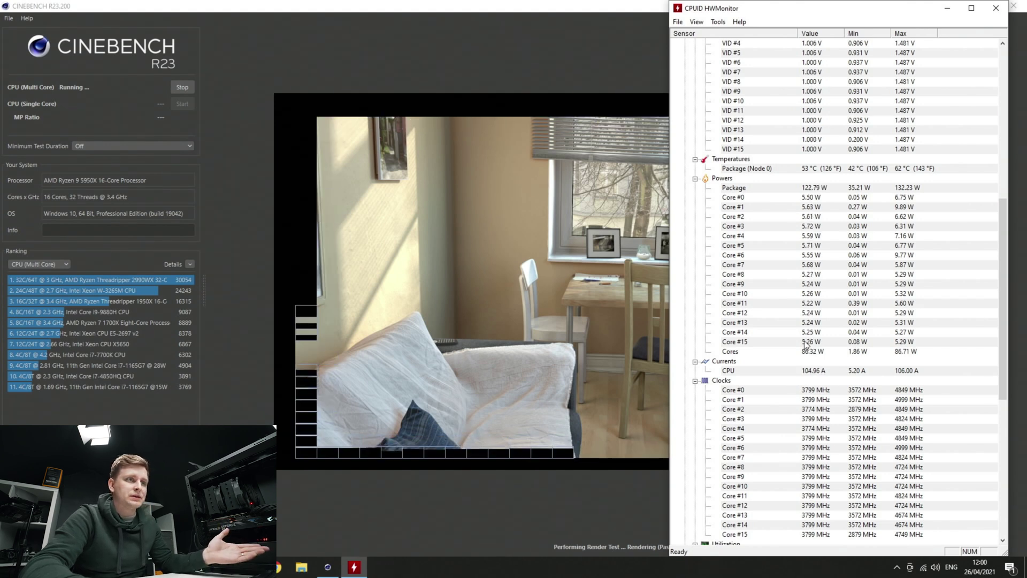
scroll(806, 346, "down", 11)
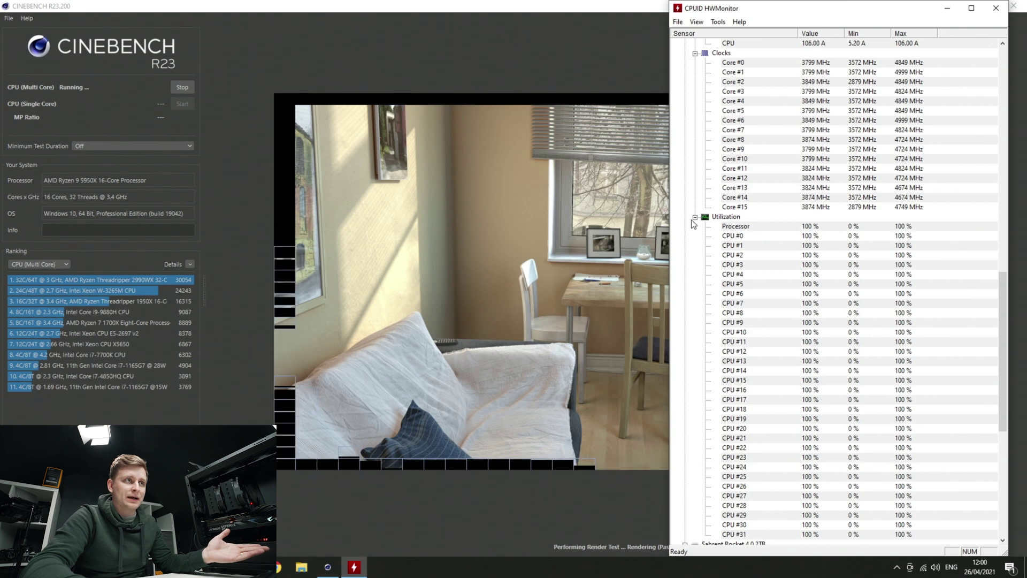
left_click(695, 218)
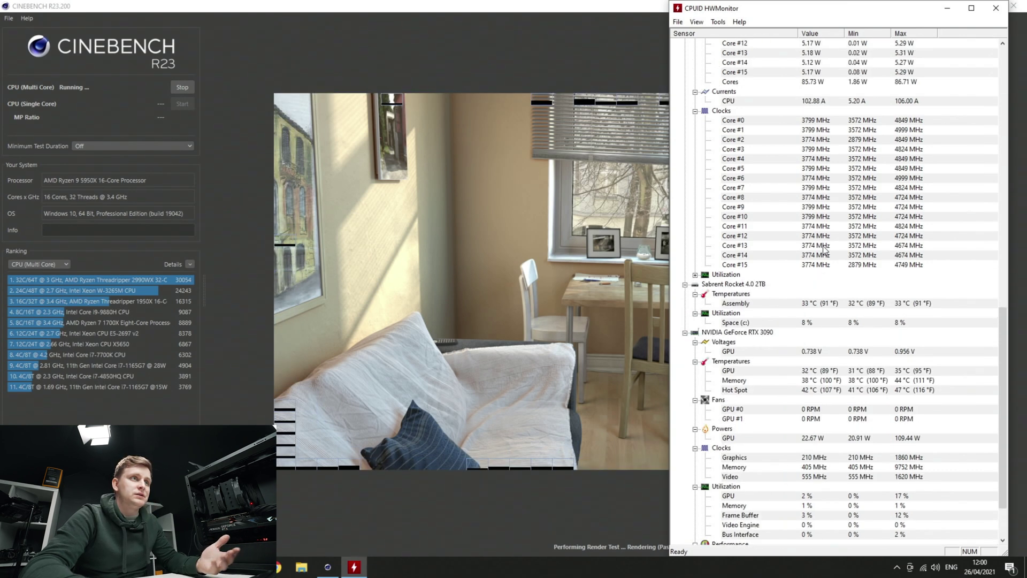
scroll(824, 248, "up", 9)
scroll(824, 249, "down", 2)
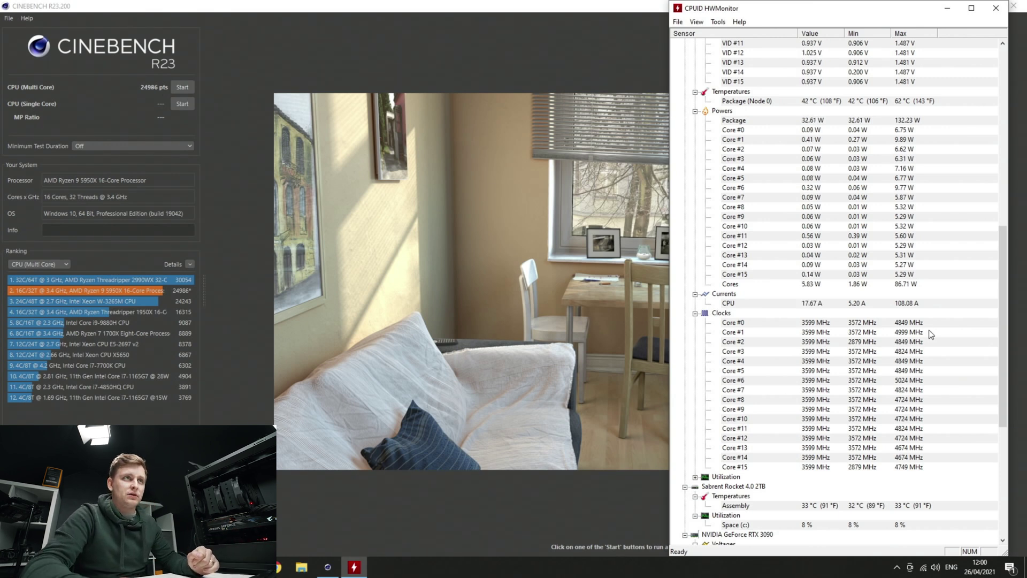
Review HWMonitor's sensor readings, including the 132.23 W package maximum, then close the monitor.
scroll(904, 248, "up", 3)
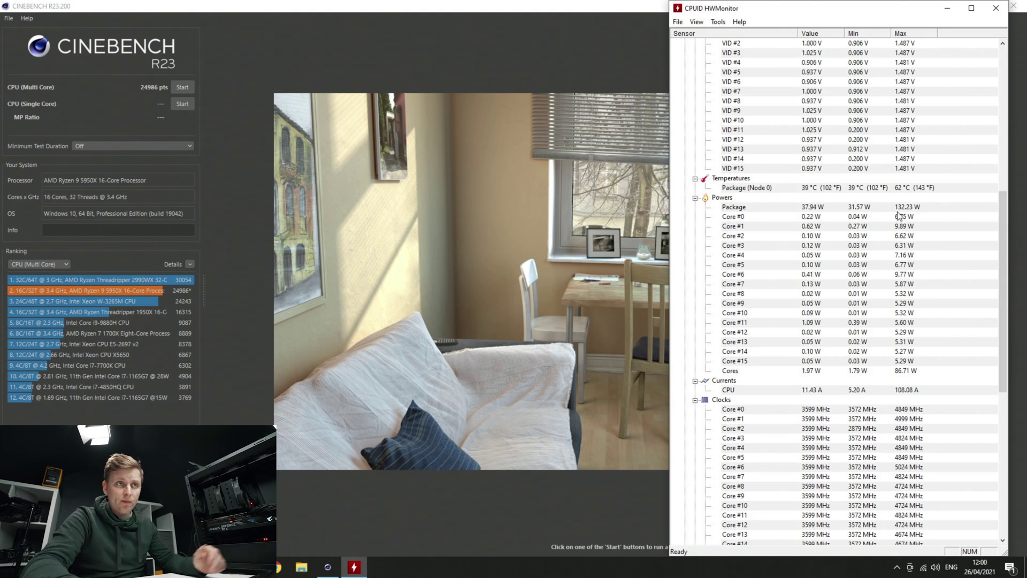
scroll(901, 216, "down", 5)
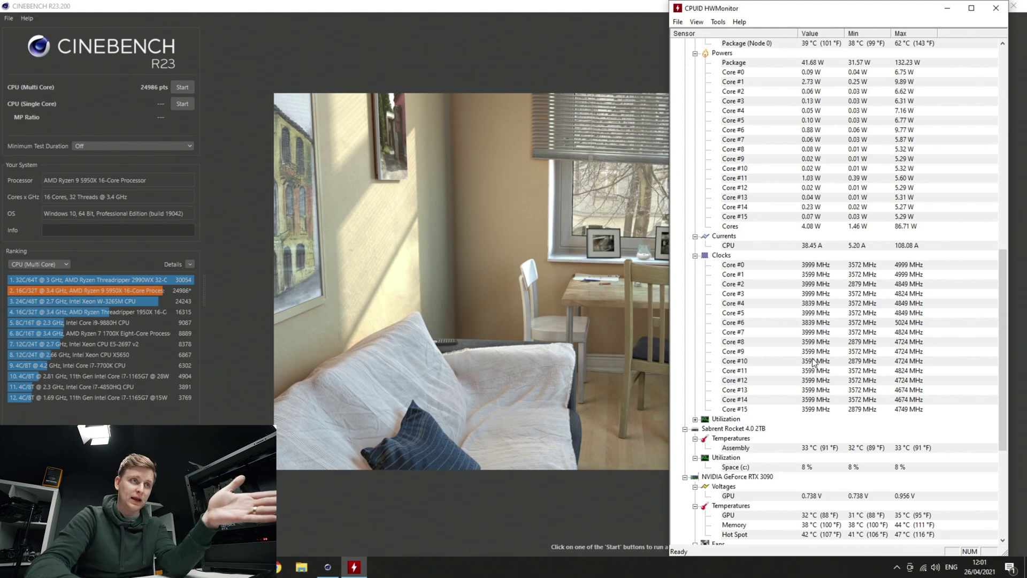
scroll(811, 338, "up", 2)
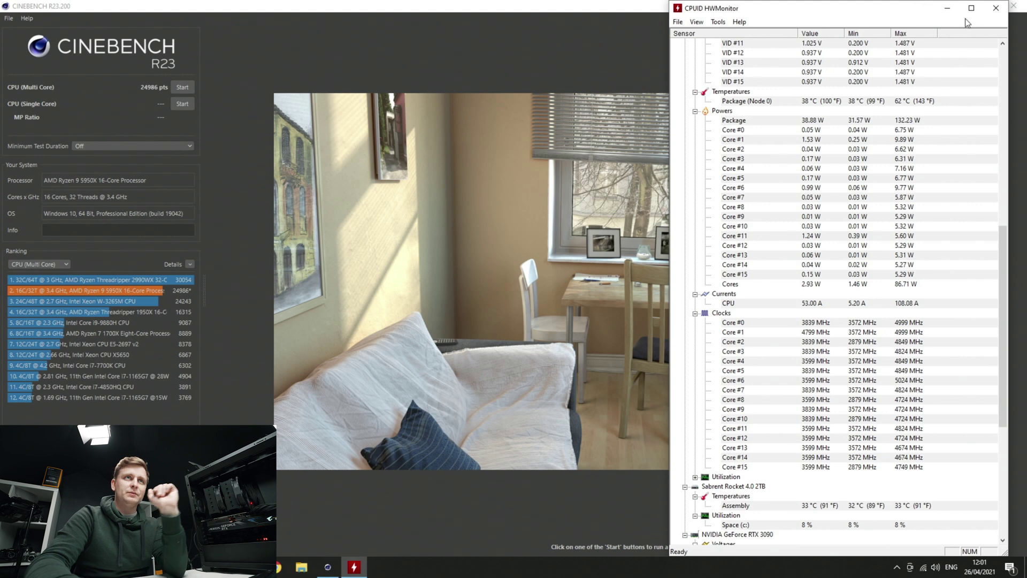
left_click(991, 13)
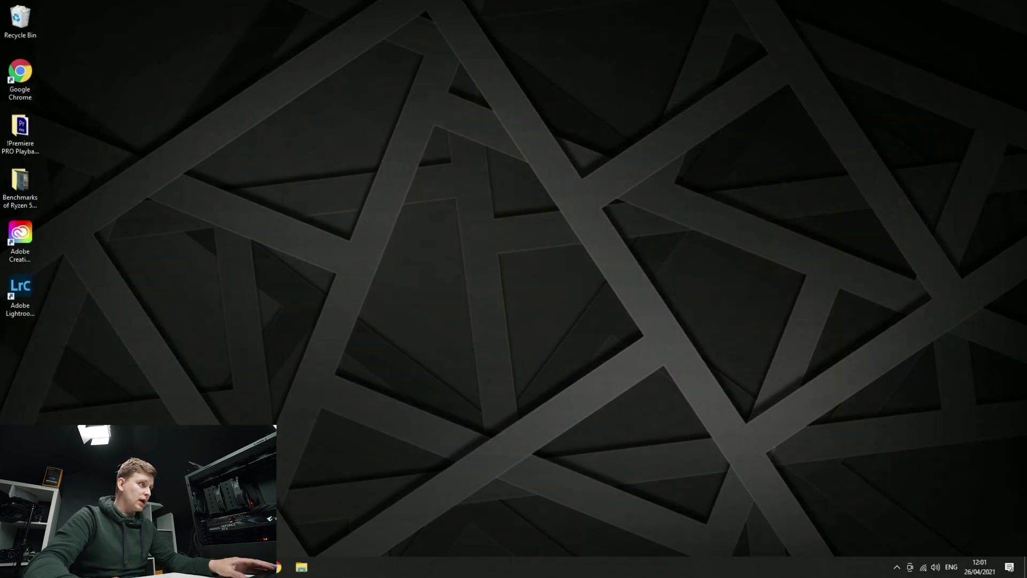
Restart into MSI Click BIOS 5 and navigate from OC to Advanced CPU Configuration.
key("super")
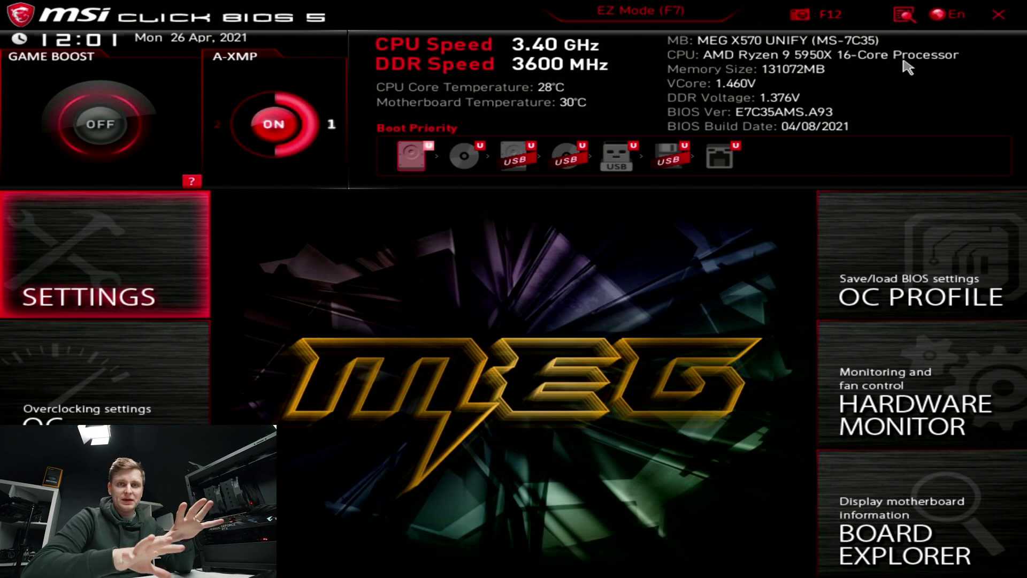
key("Down")
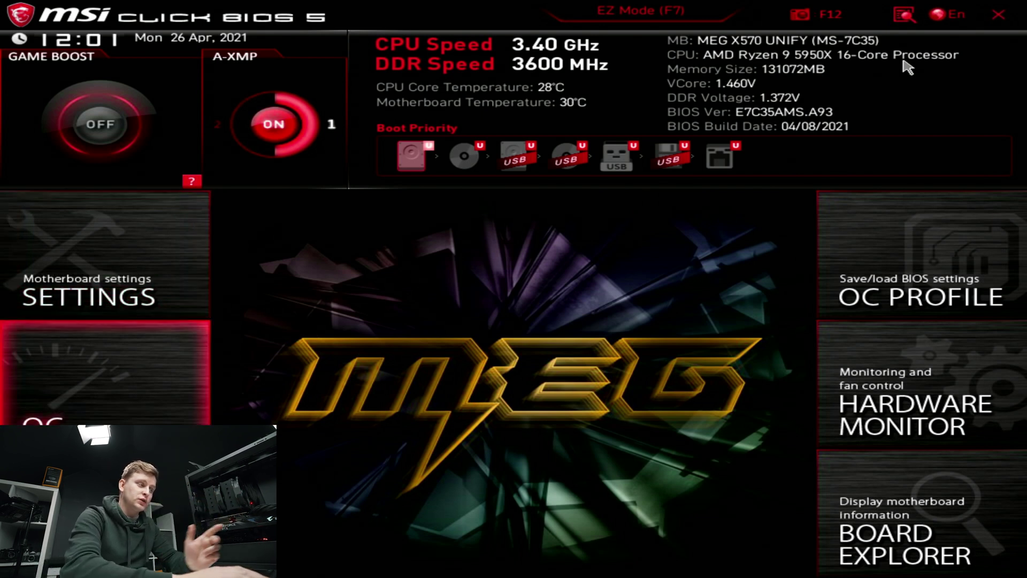
key("Return")
key("Down")
key("Down")
key("Down")
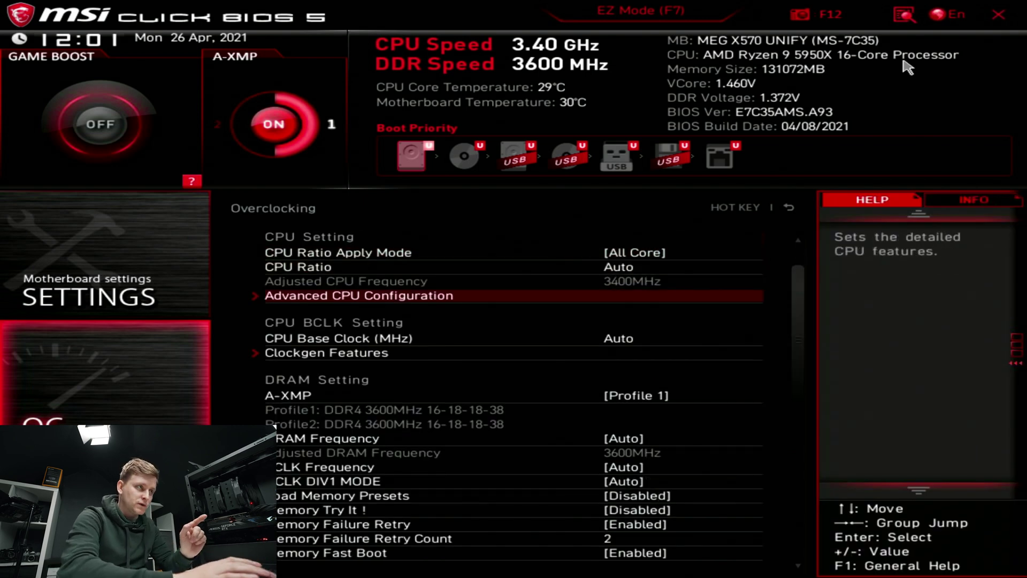
key("Return")
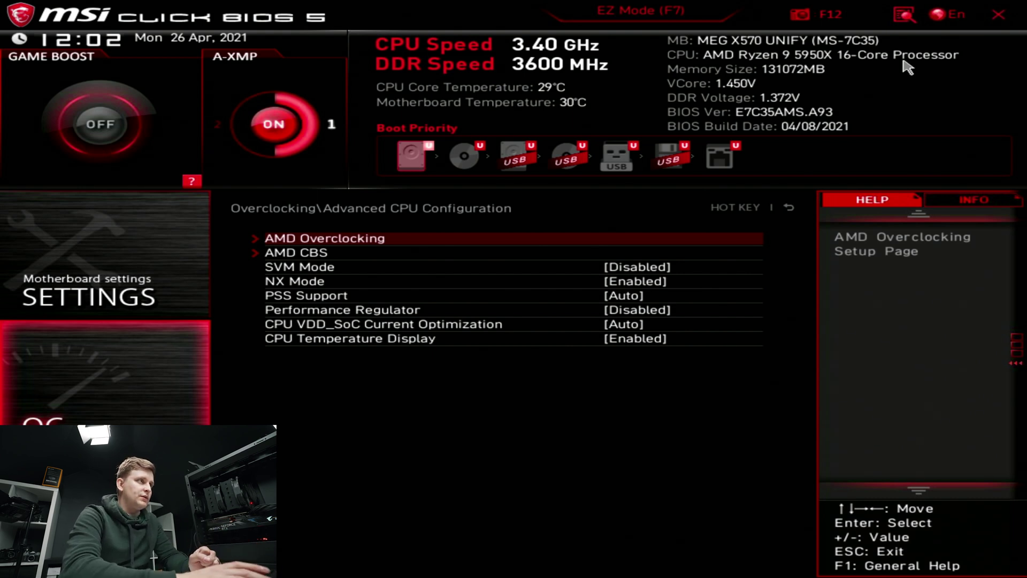
Set Precision Boost Overdrive to Enabled under AMD Overclocking.
key("Return")
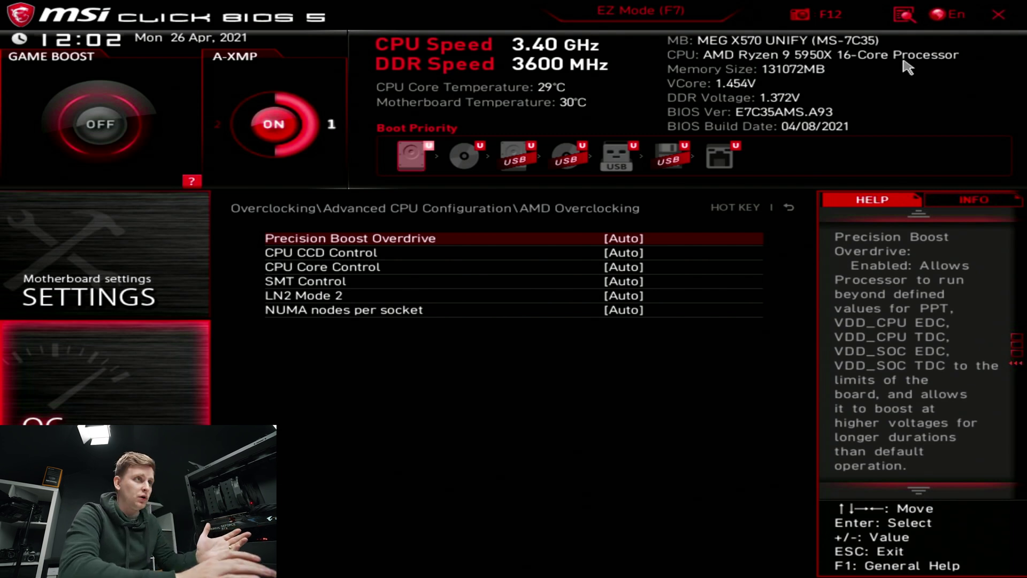
key("Return")
key("Down")
key("Down")
key("Return")
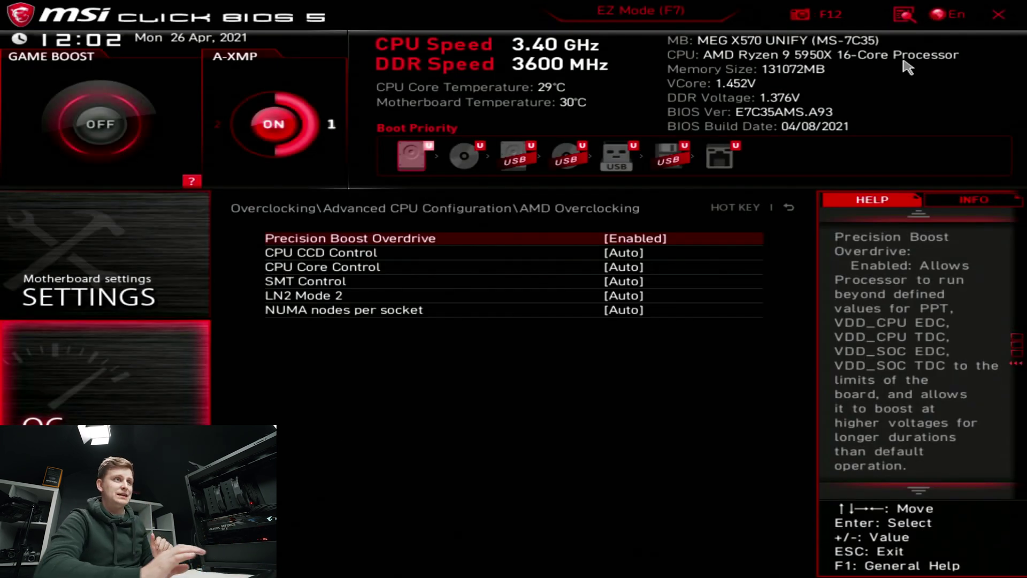
Show the INFO voltage readings, then exit the BIOS saving the configuration.
left_click(956, 200)
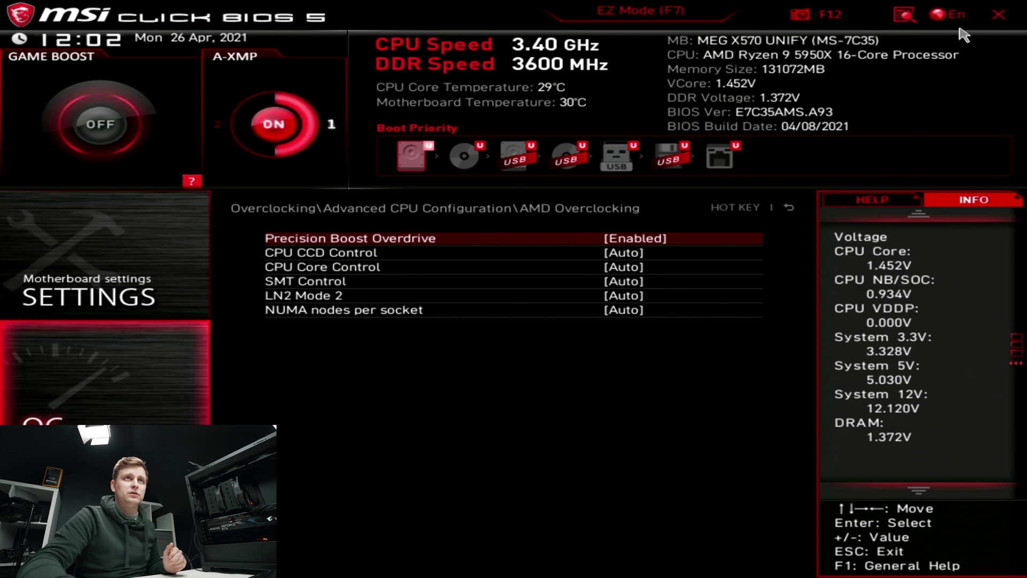
left_click(999, 15)
left_click(359, 363)
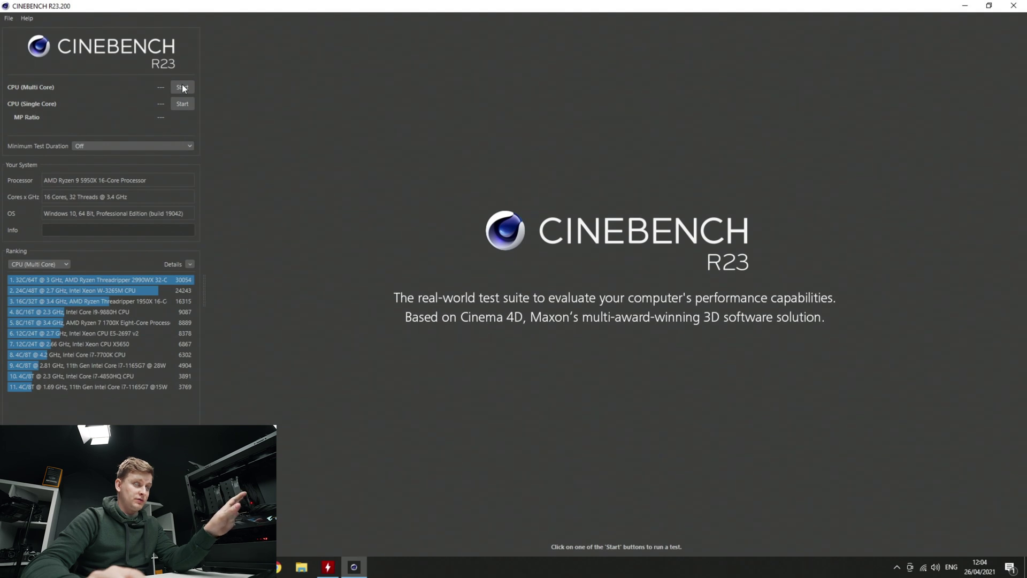
Rerun the CPU (Multi Core) benchmark with PBO, scoring 28826 pts, with HWMonitor in front.
left_click(181, 87)
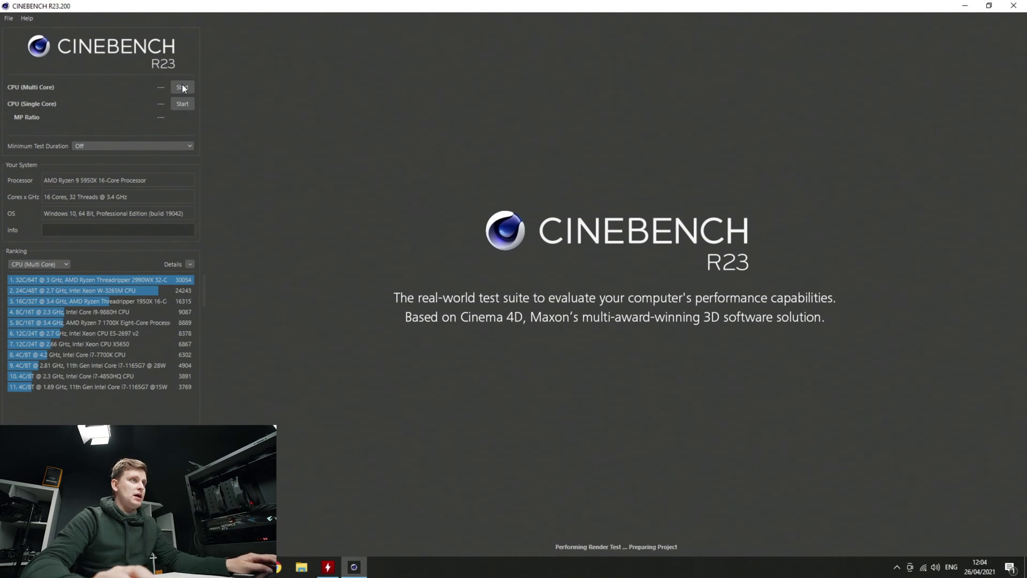
key("alt+Tab")
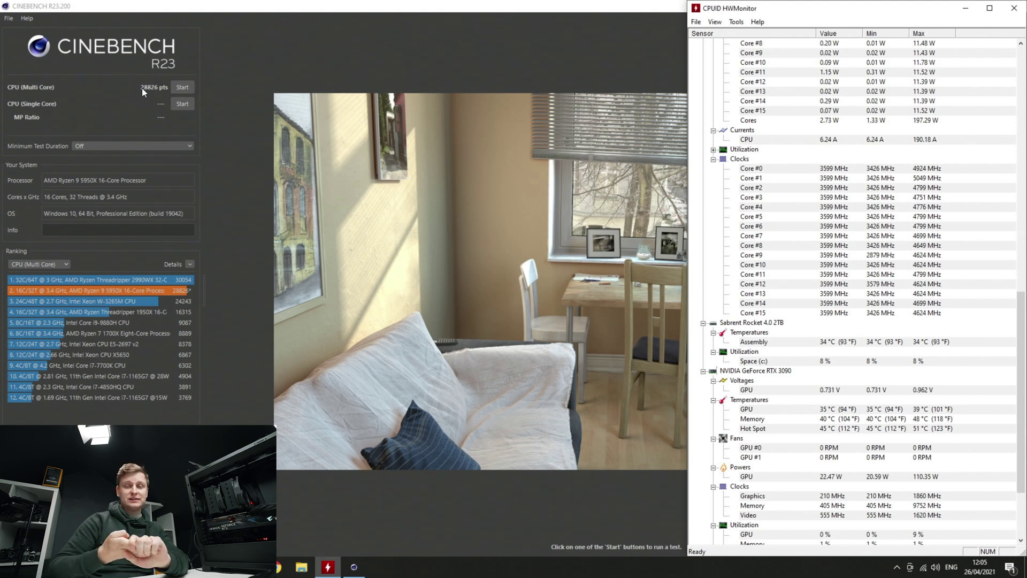
Compute 29000 ÷ 25000 × 100 = 116 percent in Calculator, then minimise it.
key("super")
type("ca")
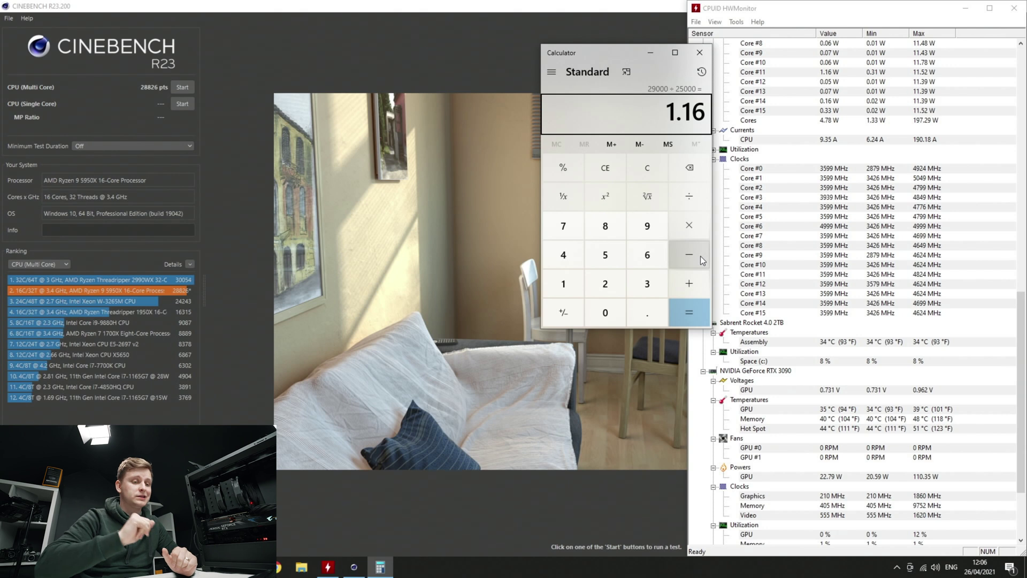
type("*100")
key("Return")
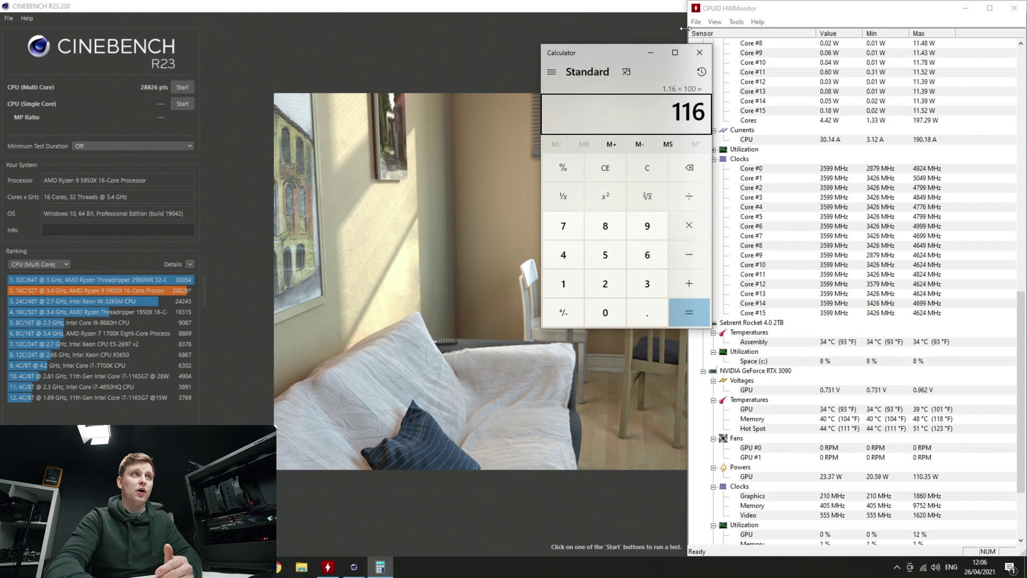
left_click(652, 52)
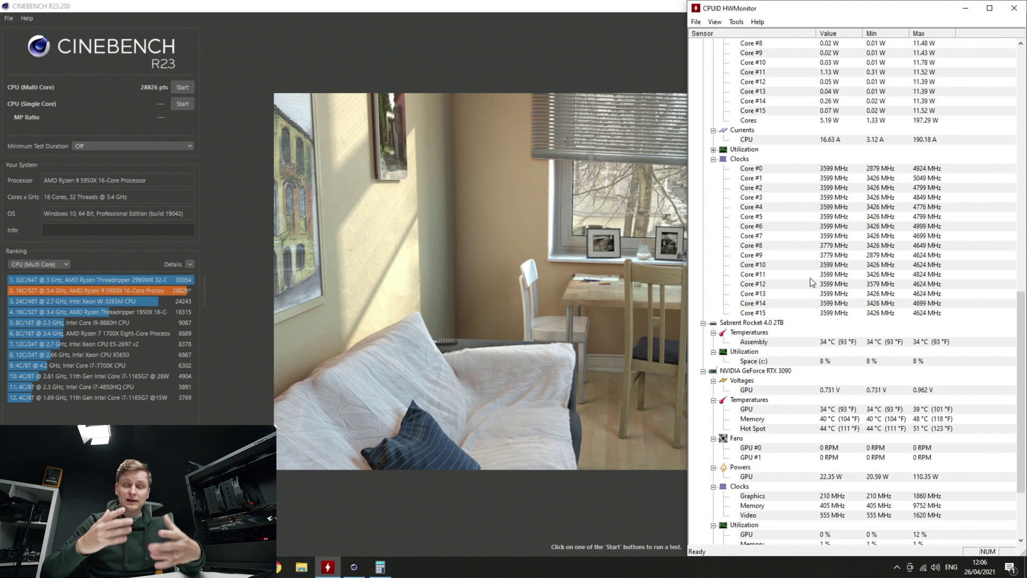
Scroll HWMonitor to review the 84 °C package temperature and 247.71 W package power maxima.
scroll(810, 278, "up", 2)
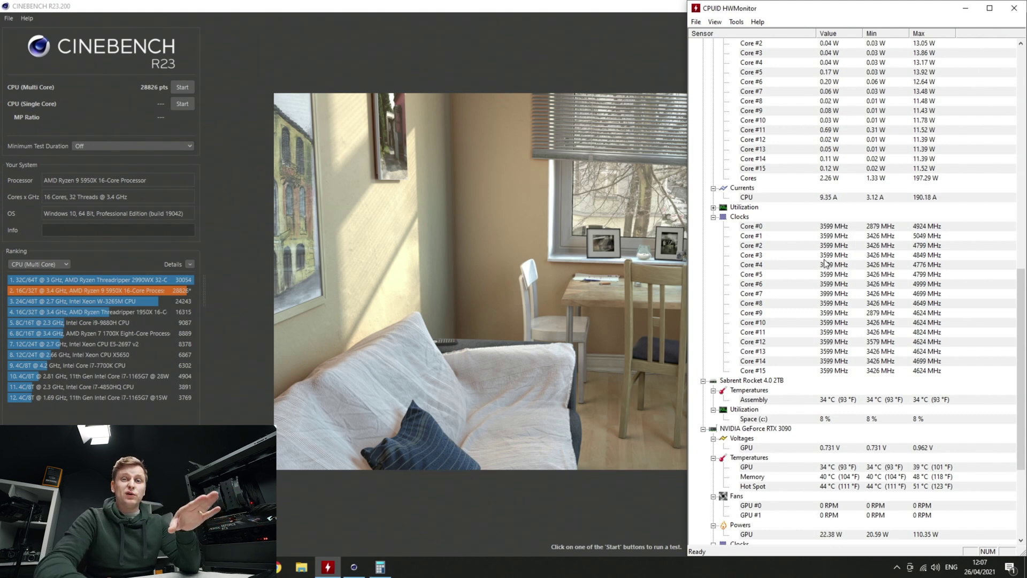
scroll(833, 284, "up", 3)
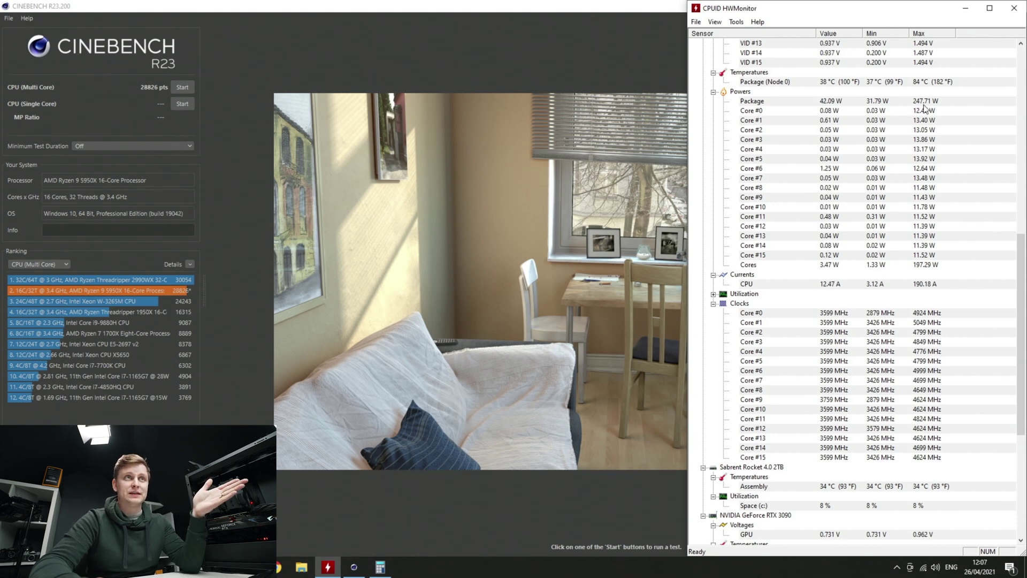
scroll(921, 126, "up", 2)
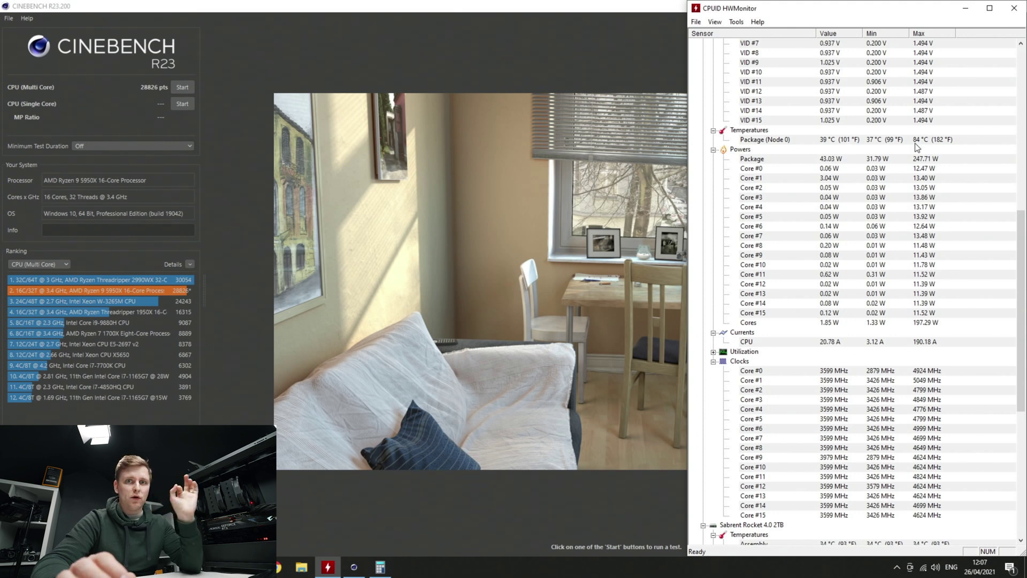
scroll(917, 147, "down", 1)
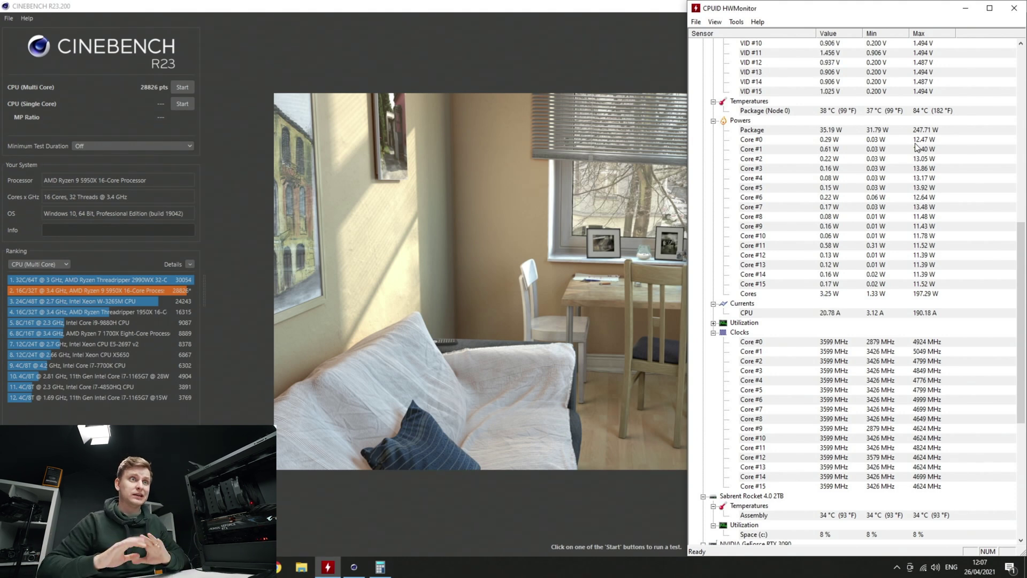
scroll(916, 147, "up", 4)
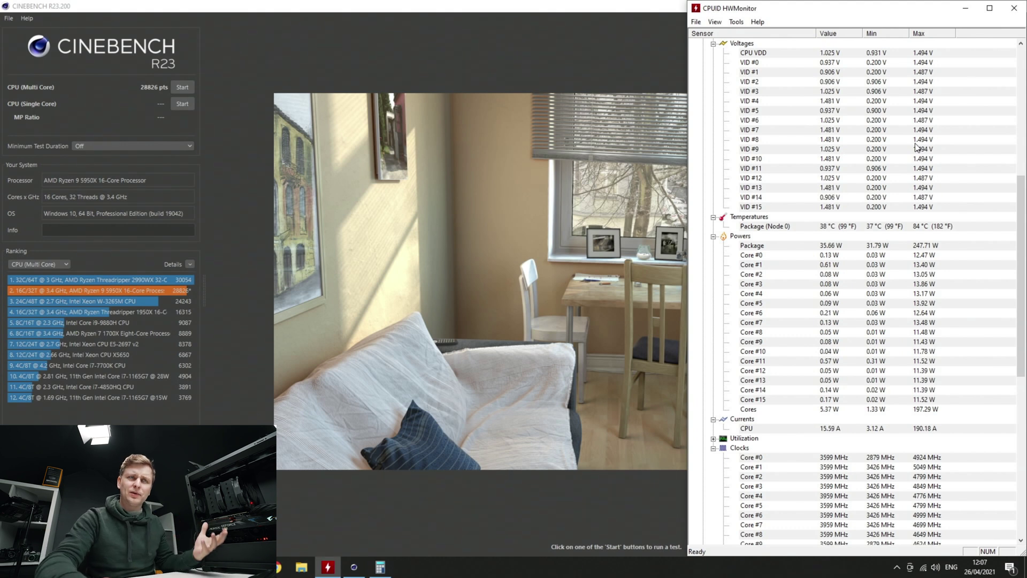
left_click(966, 9)
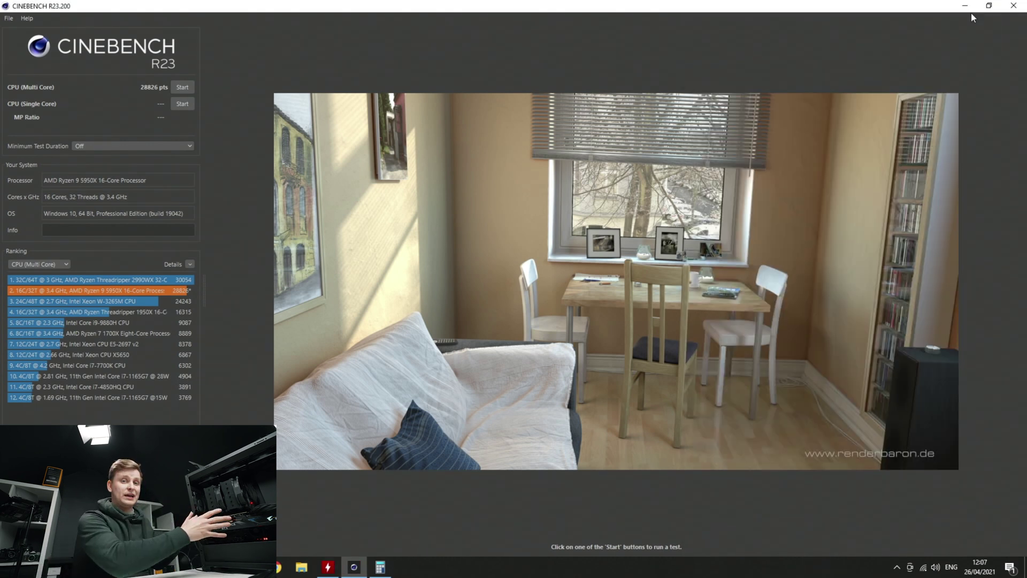